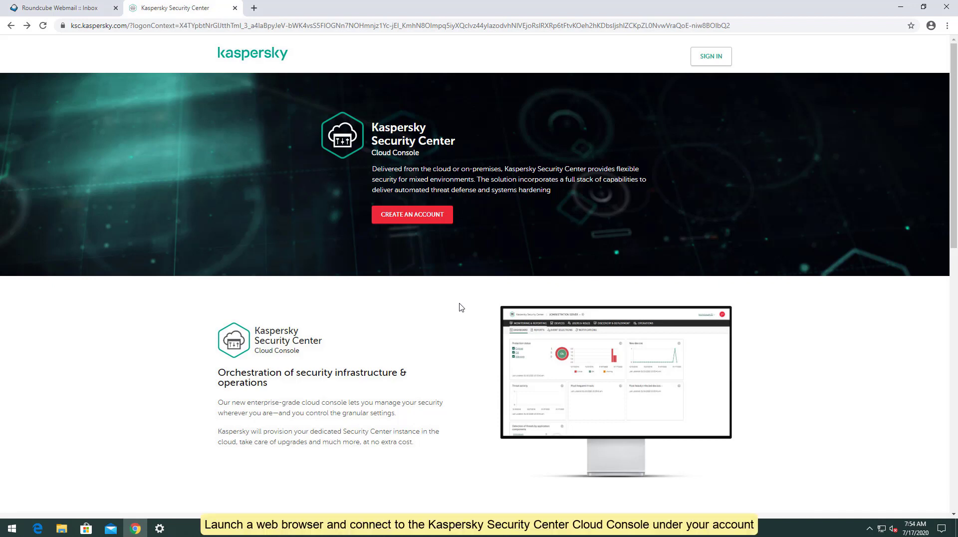
Sign in to the Cloud Console with the account e-mail and password
click(708, 60)
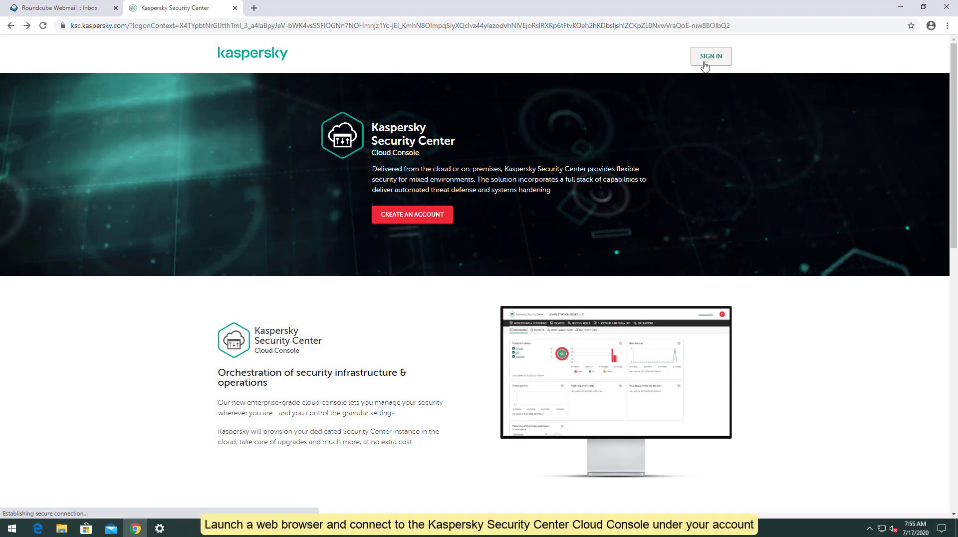
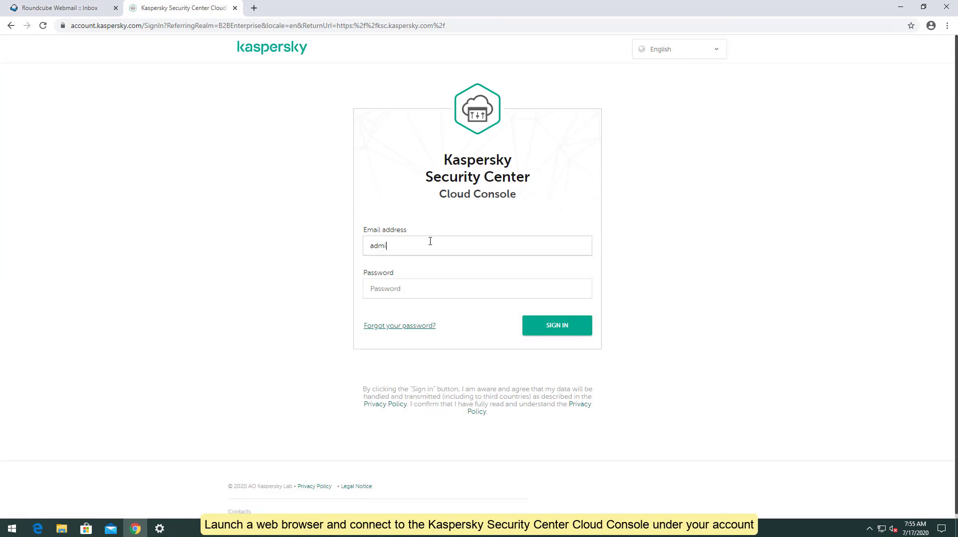
key(Tab)
text(*********)
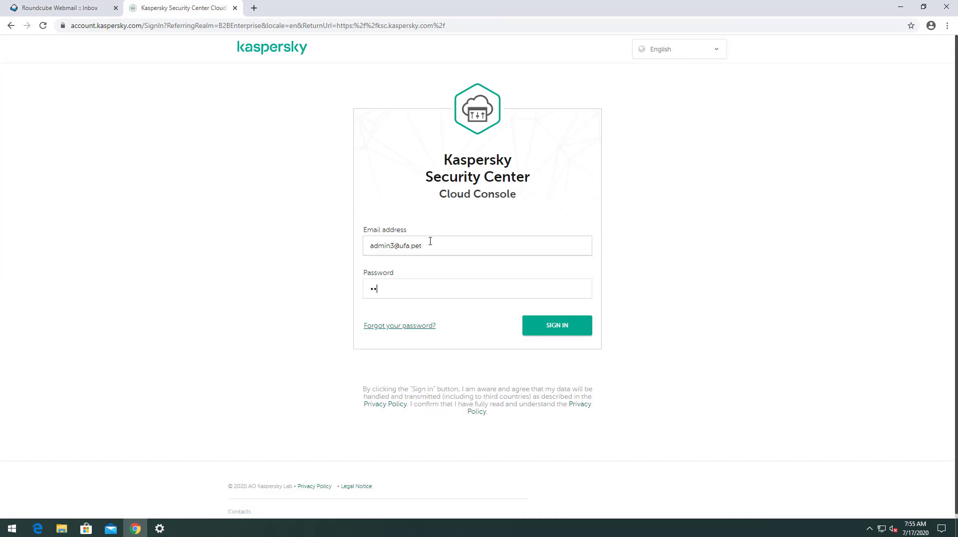
click(548, 329)
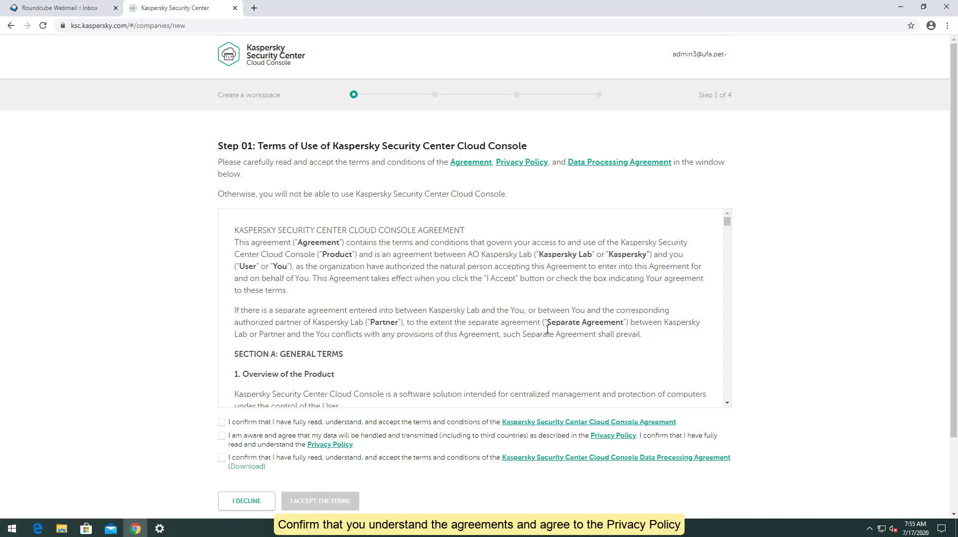
Accept the Cloud Console agreement, Privacy Policy and Data Processing Agreement
click(222, 422)
click(221, 436)
click(222, 457)
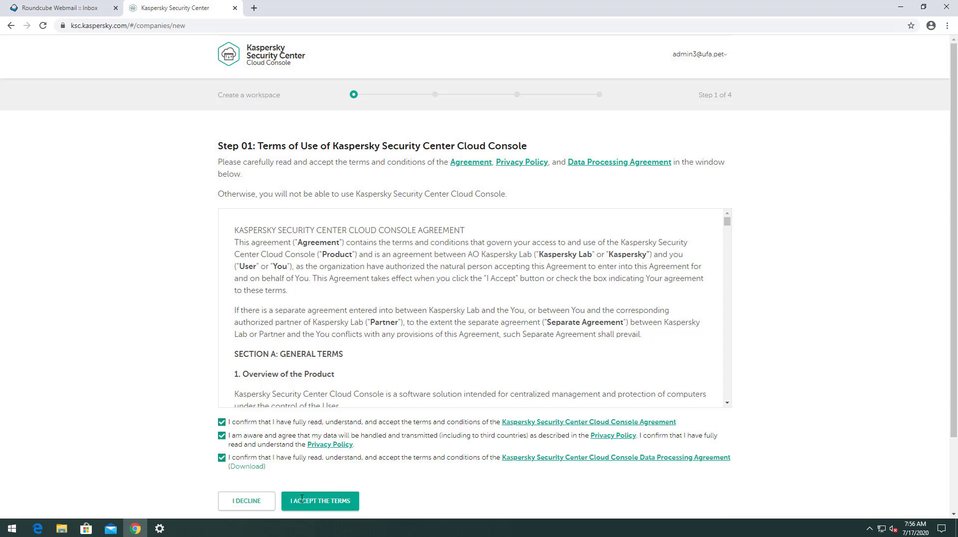
click(320, 501)
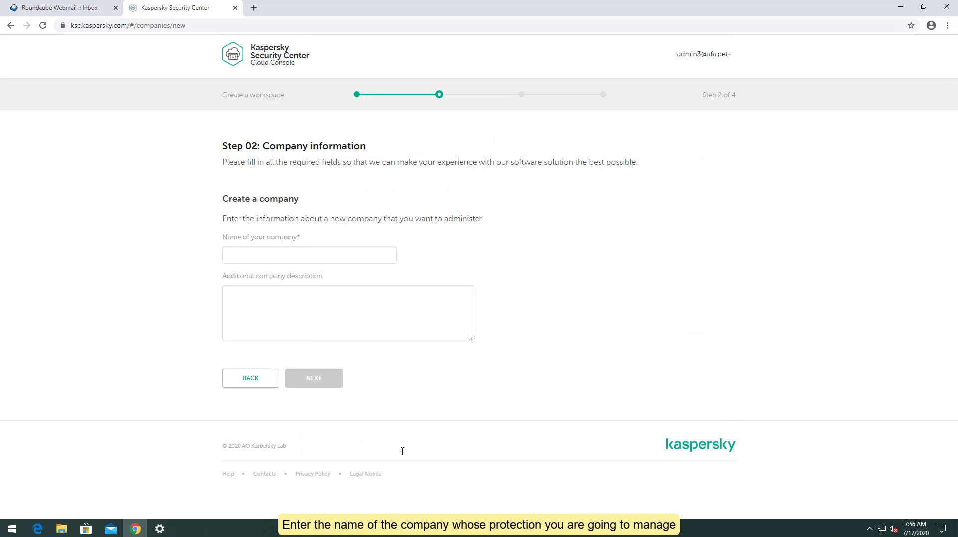
Enter 'Ufa Pet' as the company name and continue
click(256, 256)
text(Ufa Pet)
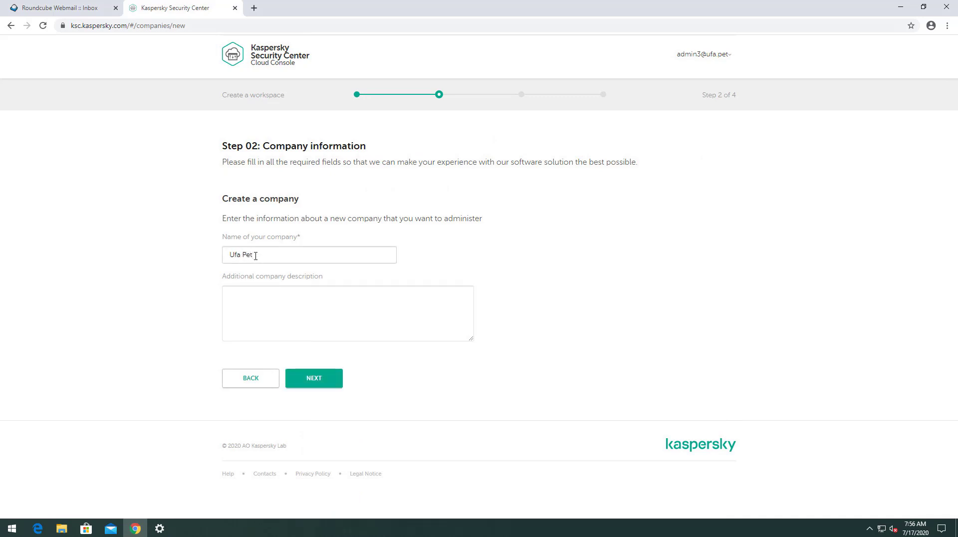
click(329, 374)
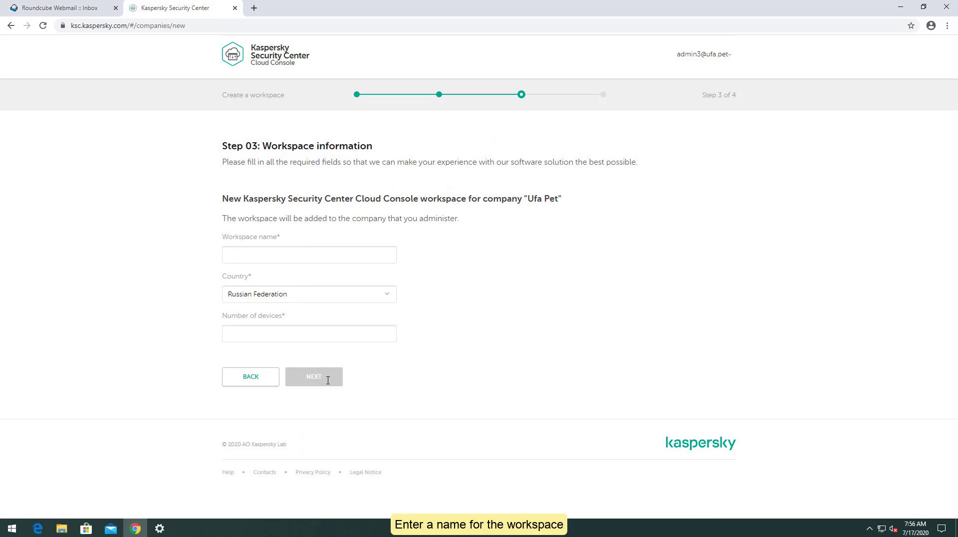
Name the workspace 'Ufa Pet', set its country to Belarus and enter 1000 devices
click(272, 255)
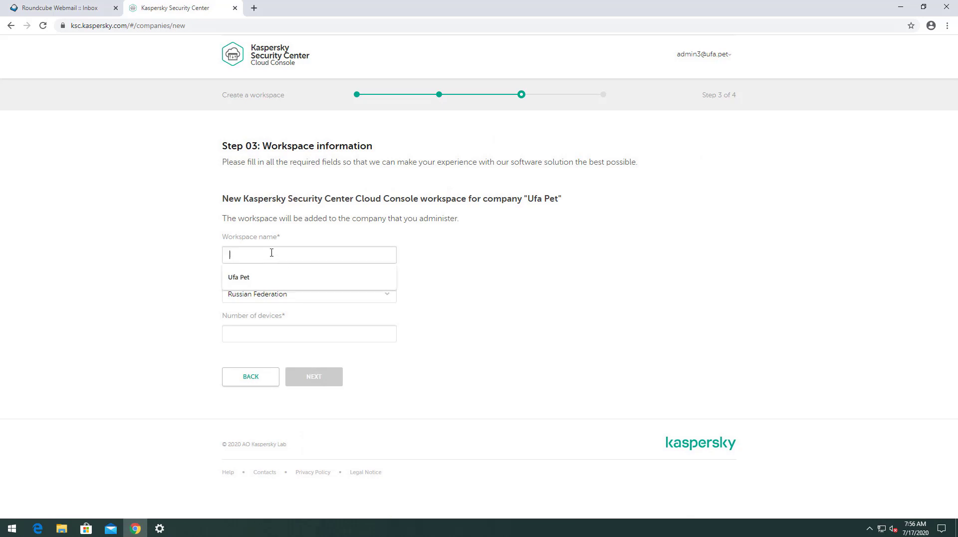
click(274, 272)
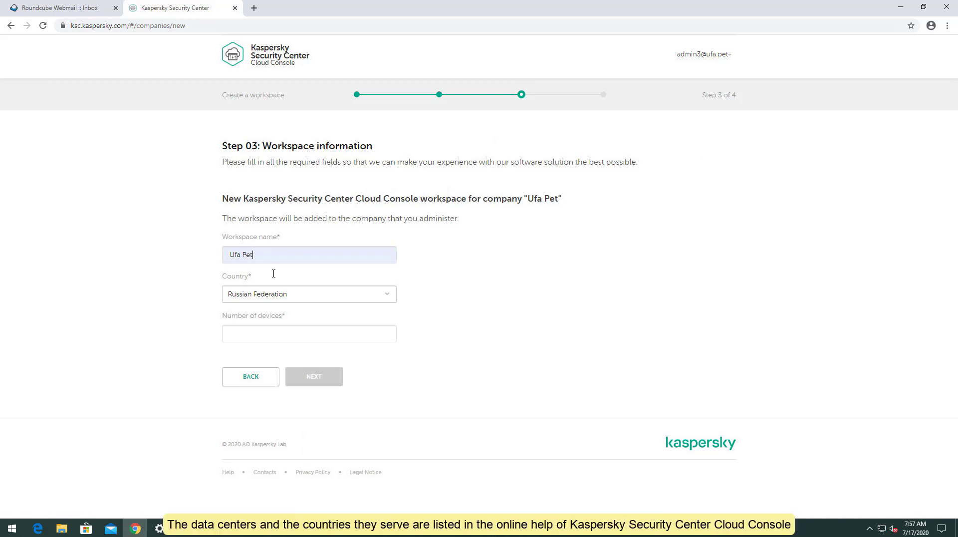
click(389, 294)
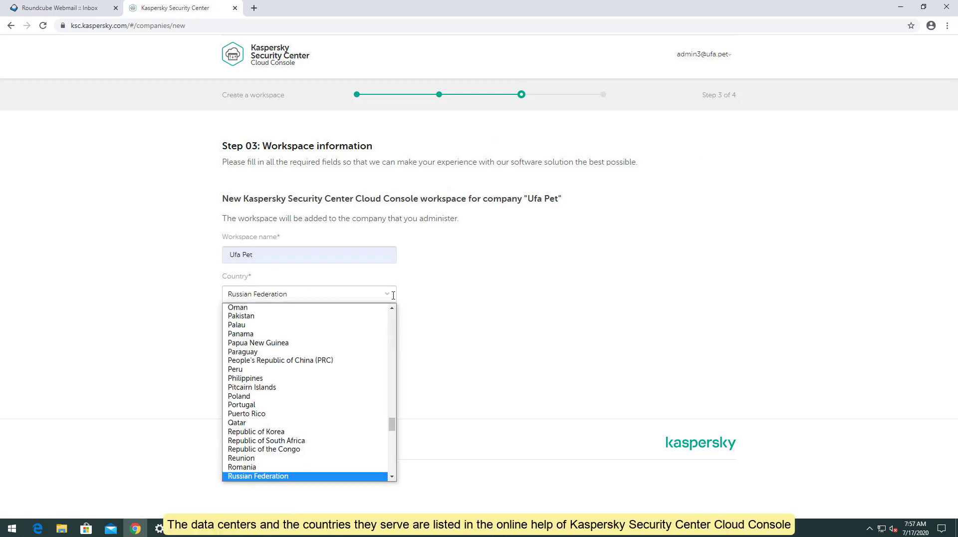
scroll(384, 319, up, 1)
scroll(384, 339, up, 15)
scroll(381, 352, down, 5)
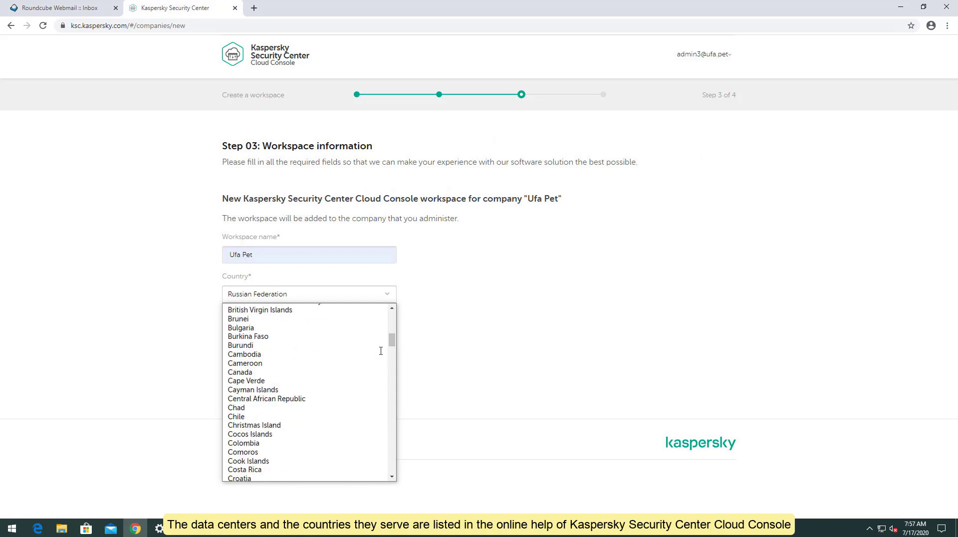
scroll(381, 351, up, 2)
scroll(382, 352, up, 2)
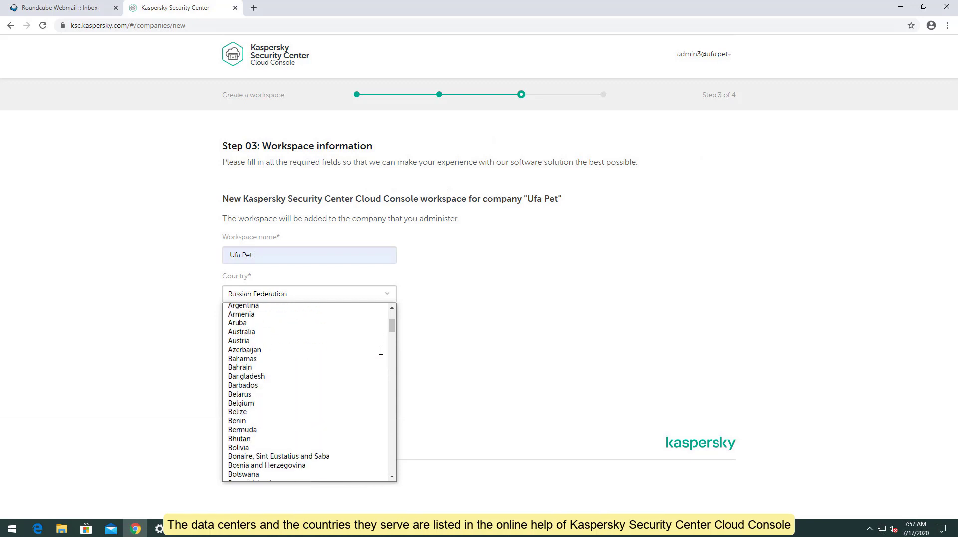
click(257, 402)
click(248, 339)
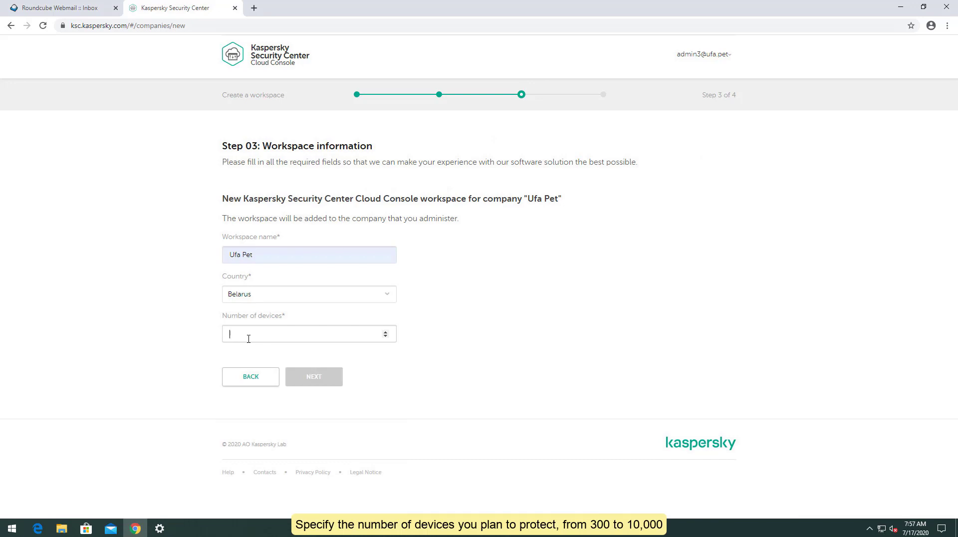
text(1000)
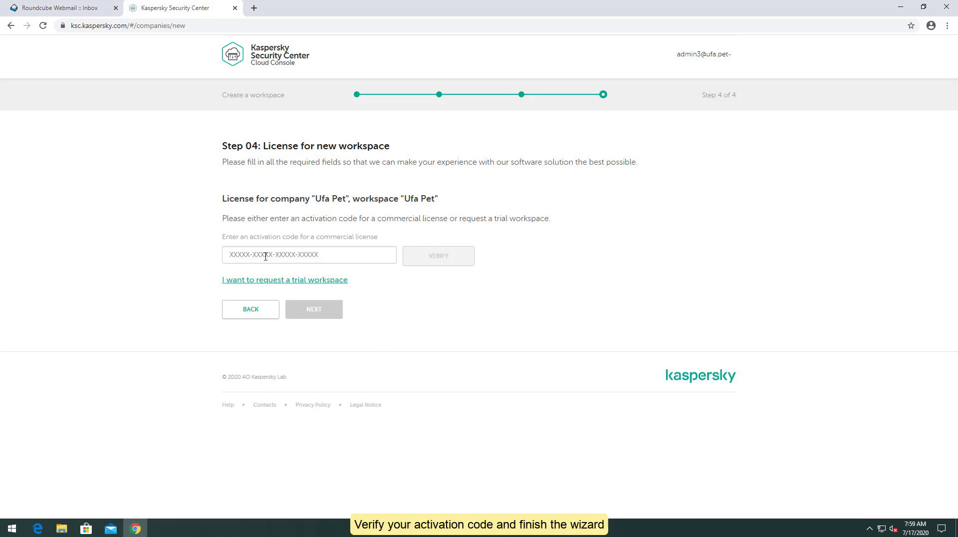
Paste and verify the activation code, submit the workspace request, then go to the webmail inbox
click(265, 256)
key(ctrl+v)
click(434, 254)
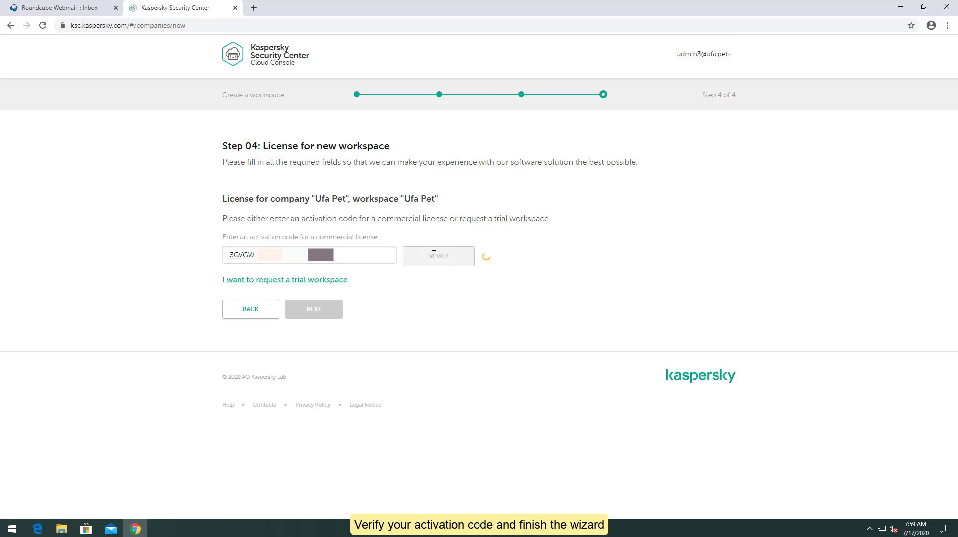
click(334, 311)
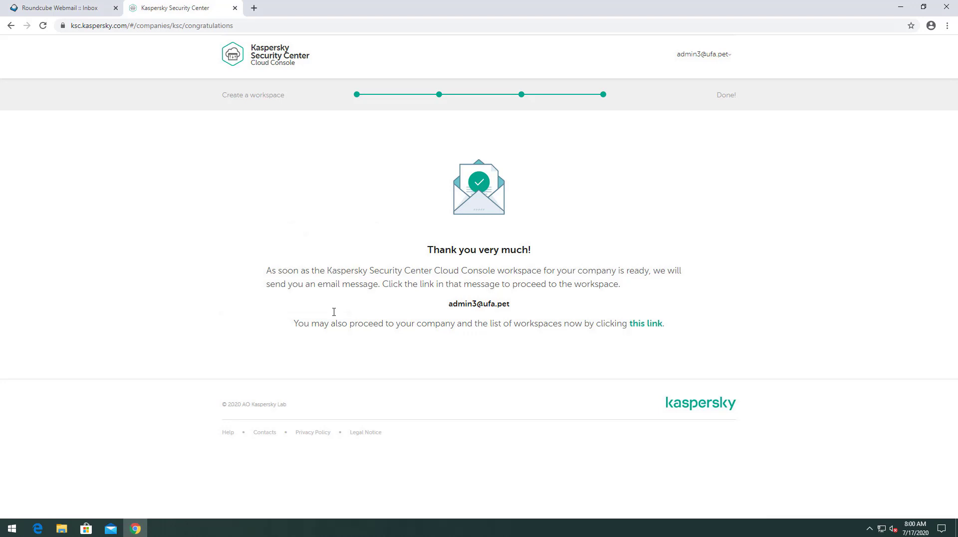
click(72, 10)
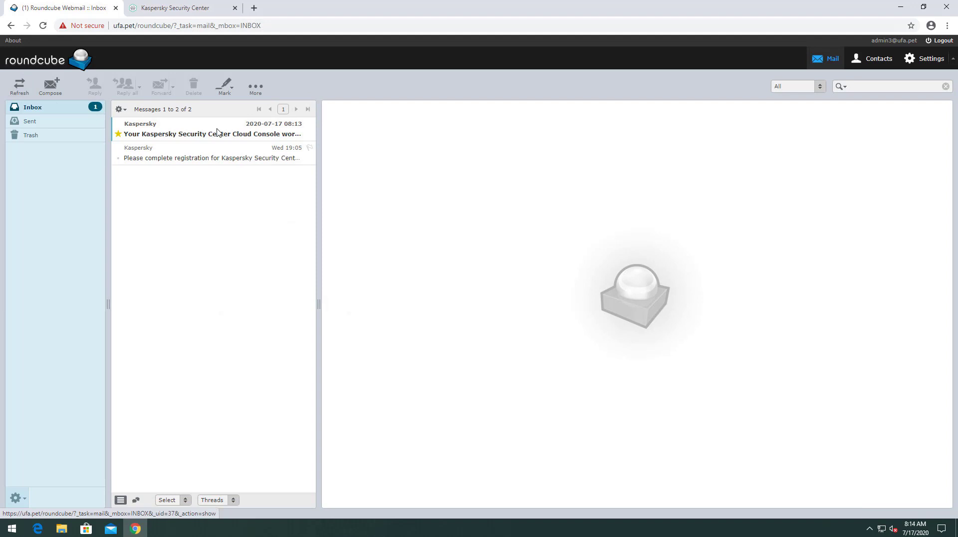
click(218, 133)
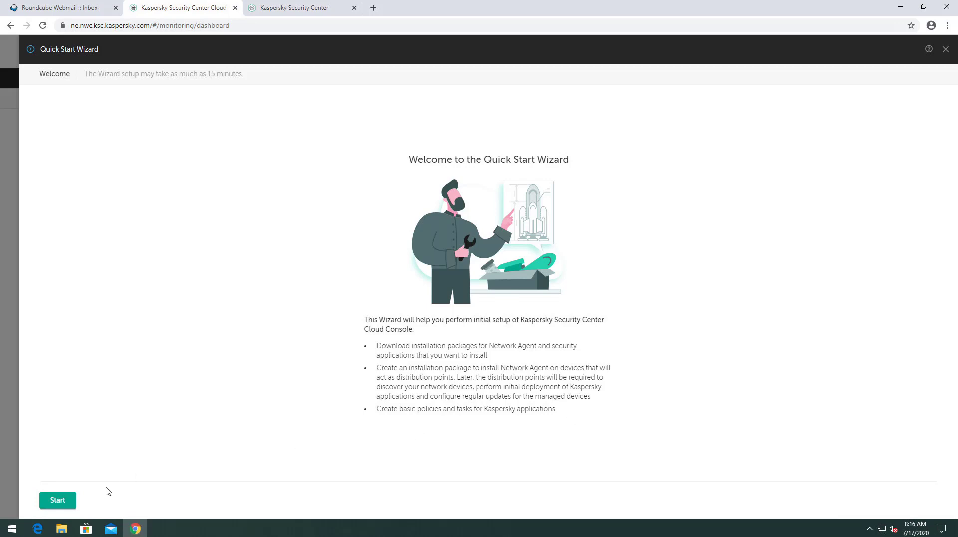
Start the Quick Start Wizard, review the macOS and Linux packages, and keep the two Windows packages
click(72, 500)
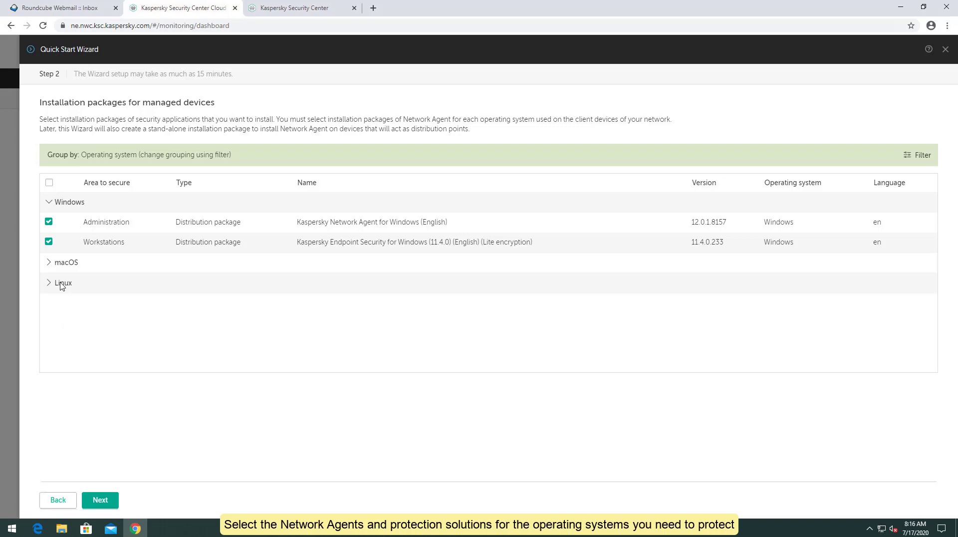
click(48, 263)
click(49, 324)
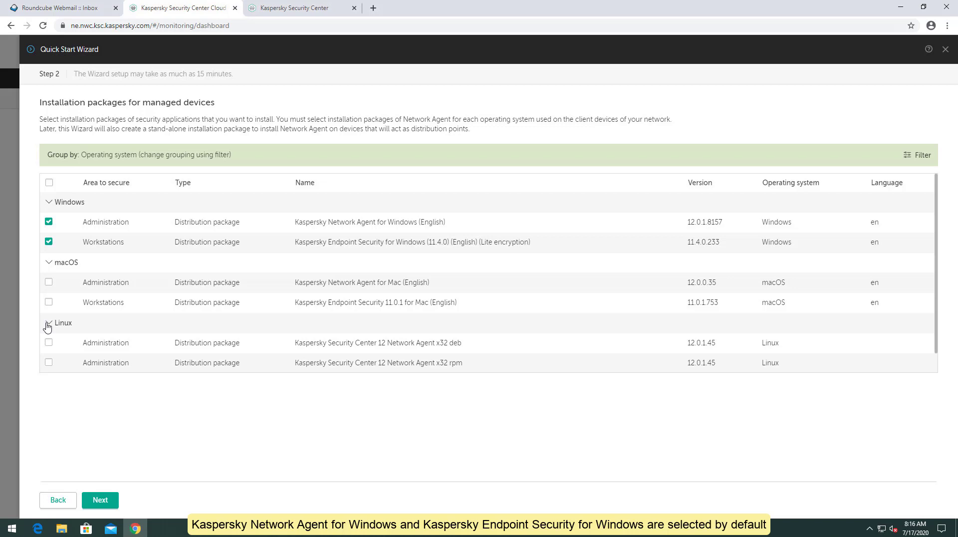
click(102, 500)
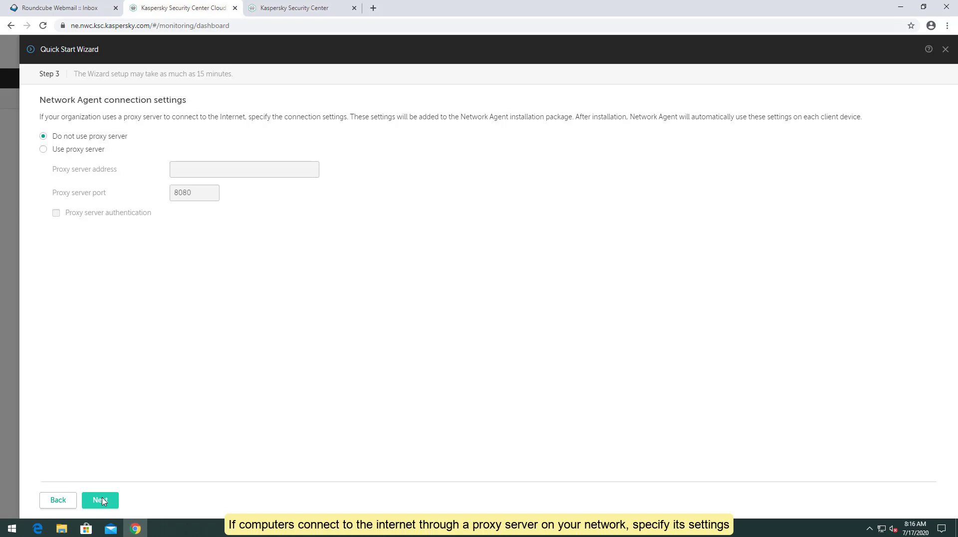
Skip the proxy server, read the KSN Statement and agree to use Kaspersky Security Network
click(101, 500)
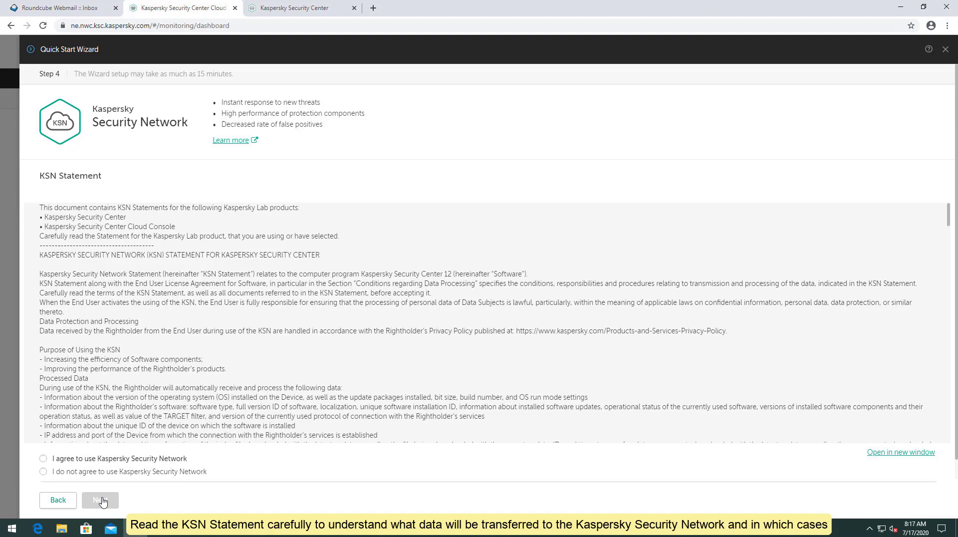
scroll(234, 374, down, 3)
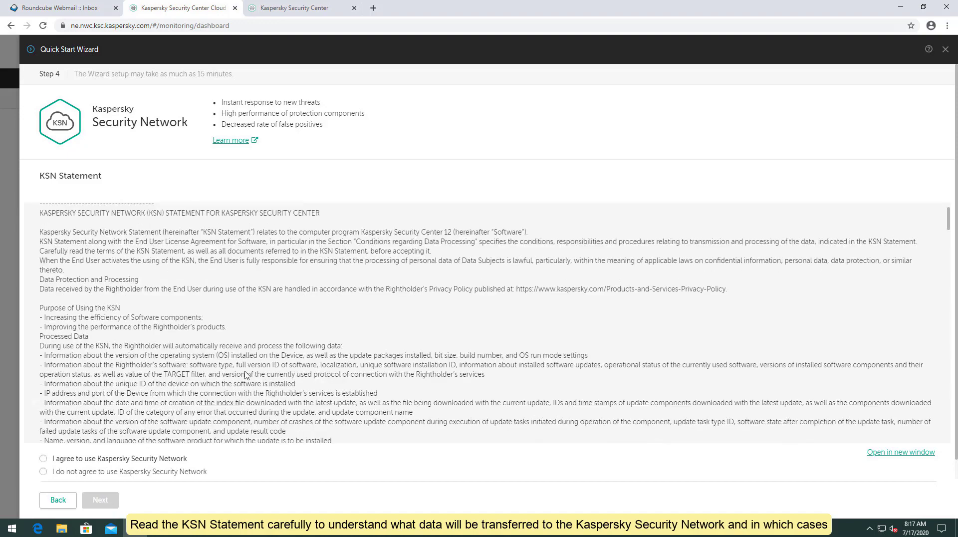
scroll(245, 371, up, 5)
scroll(245, 371, down, 20)
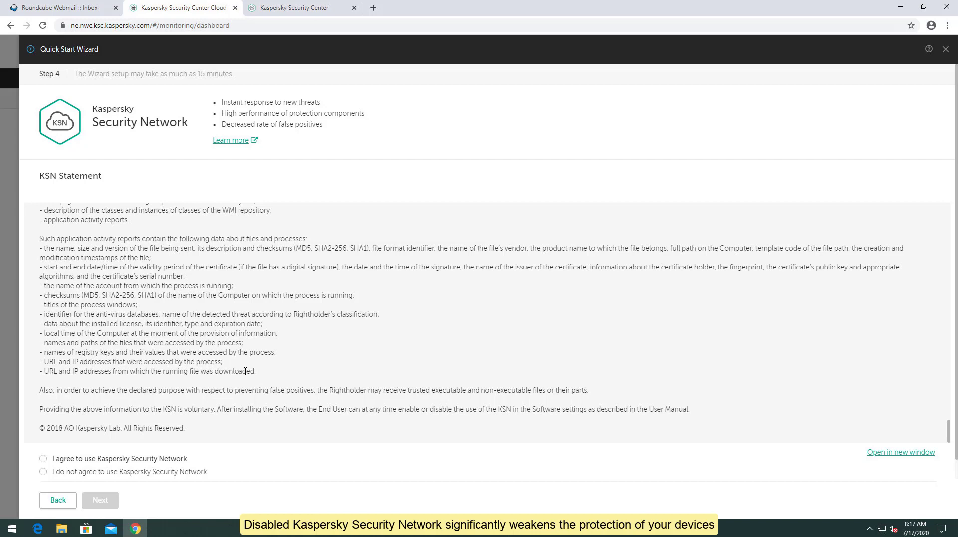
click(45, 459)
click(102, 502)
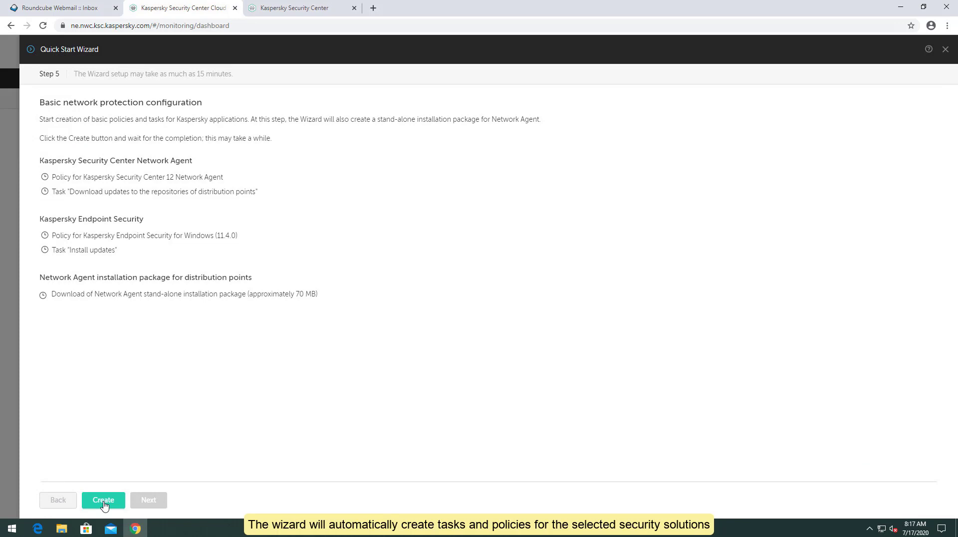
Create the basic Network Agent and Endpoint Security policies and tasks
click(103, 502)
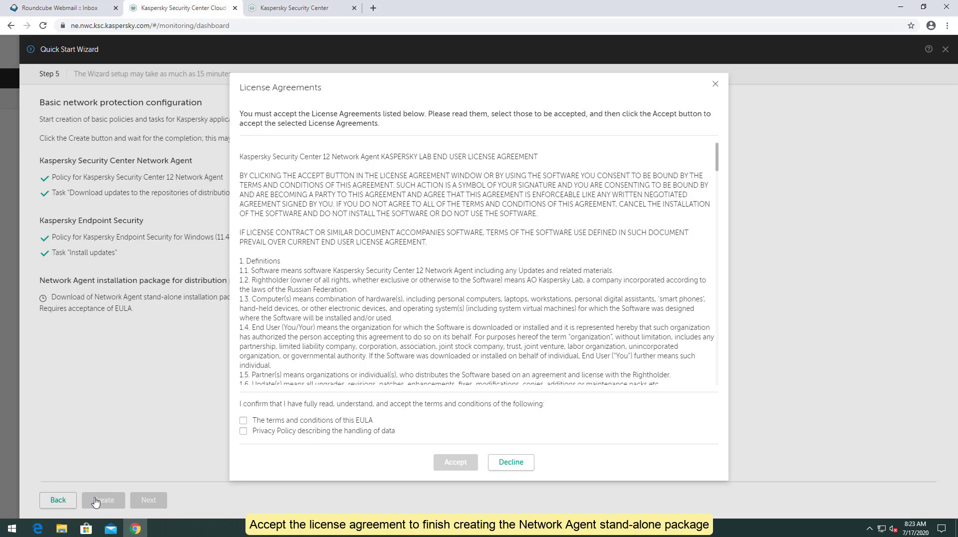
Accept the Network Agent EULA and Privacy Policy, then finish the Quick Start Wizard
click(244, 421)
click(243, 431)
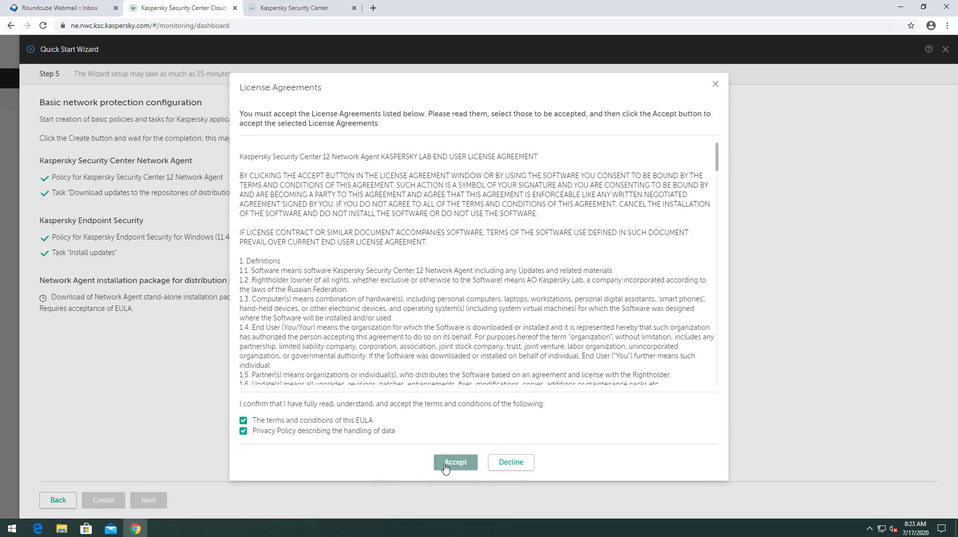
click(464, 463)
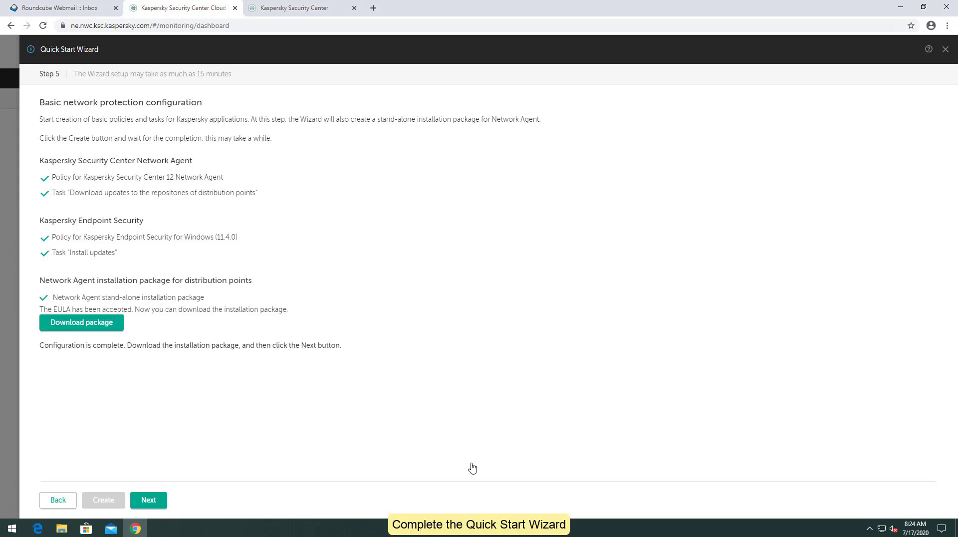
click(161, 502)
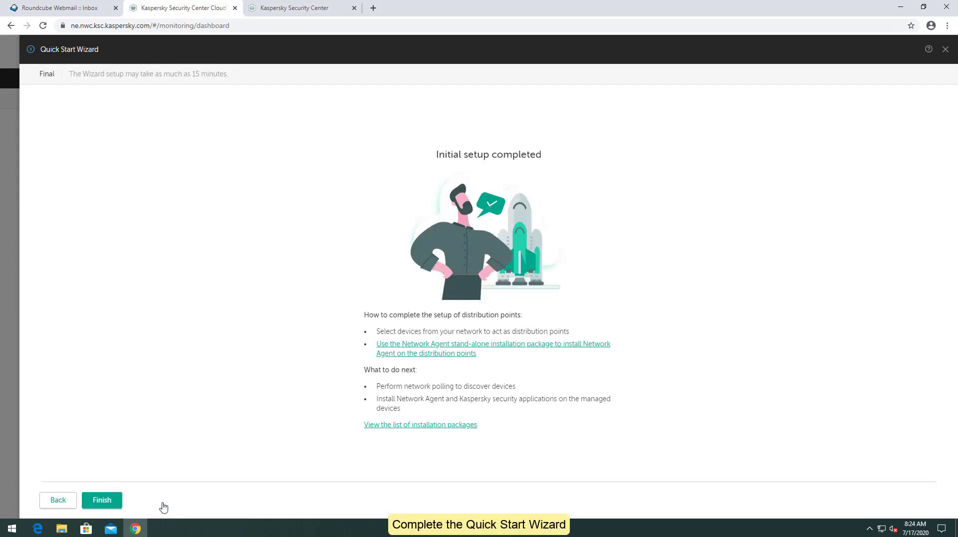
click(104, 500)
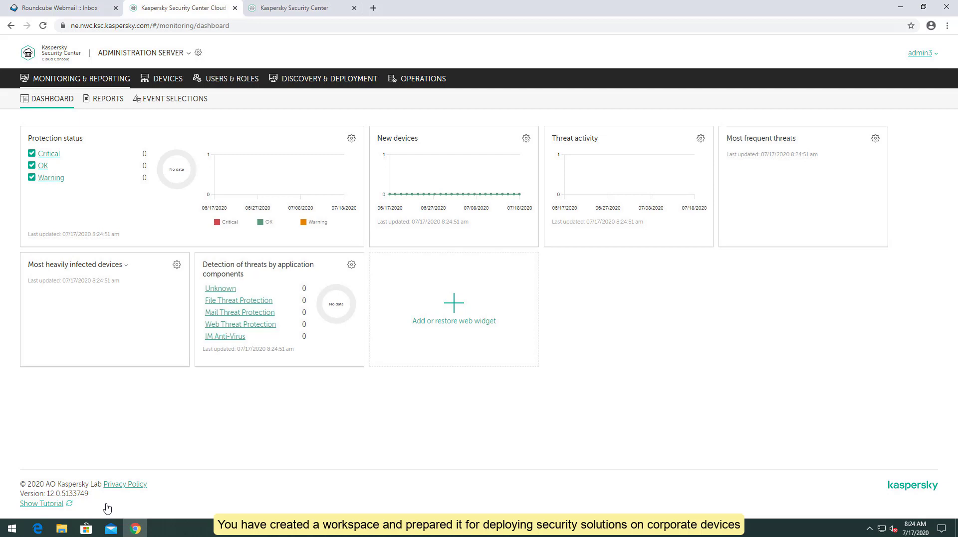